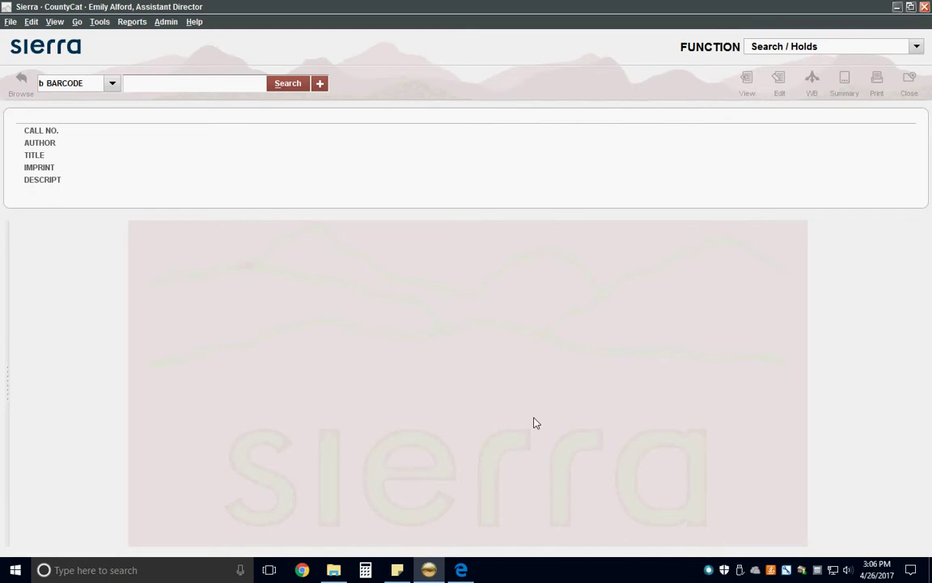
Switch to the Check Out (Circulation Desk) function with date due slip printing turned on
left_click(827, 50)
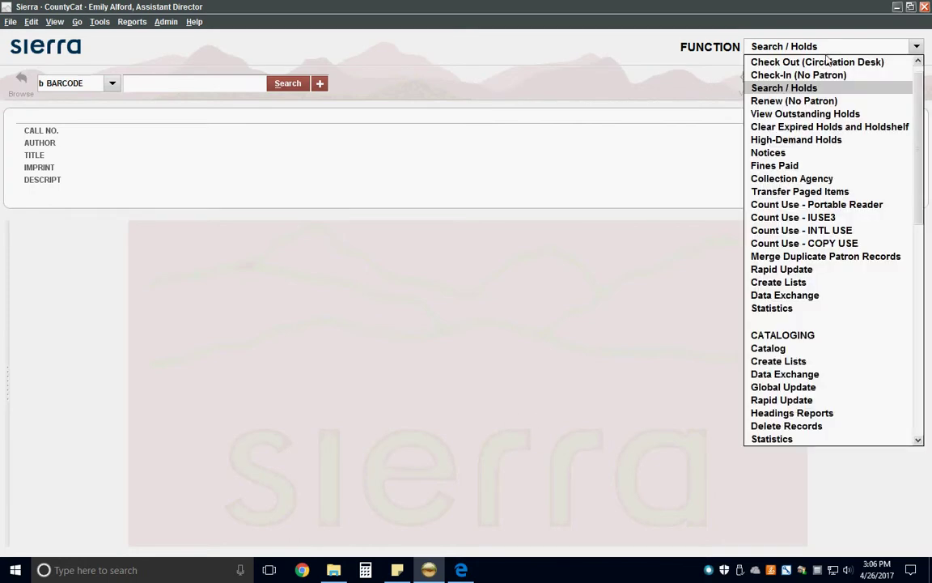
left_click(827, 62)
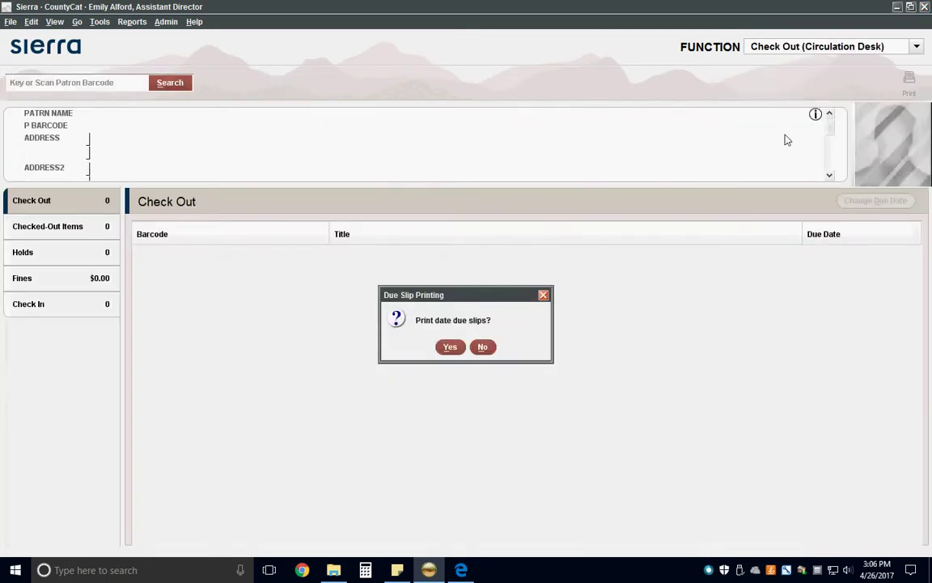
left_click(449, 348)
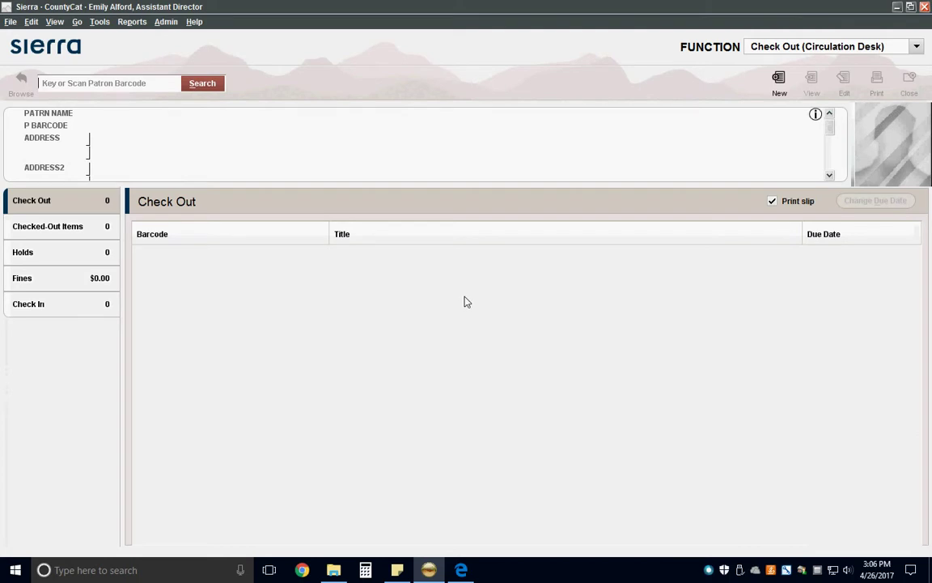
Load the patron's account by patron barcode and acknowledge the held-item-ready-for-pickup notice
key("Return")
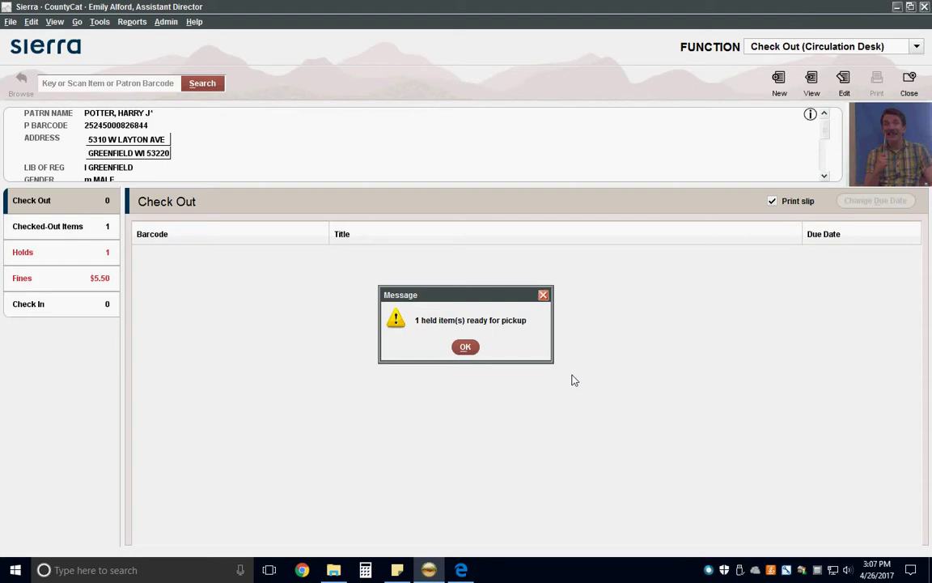
left_click(466, 348)
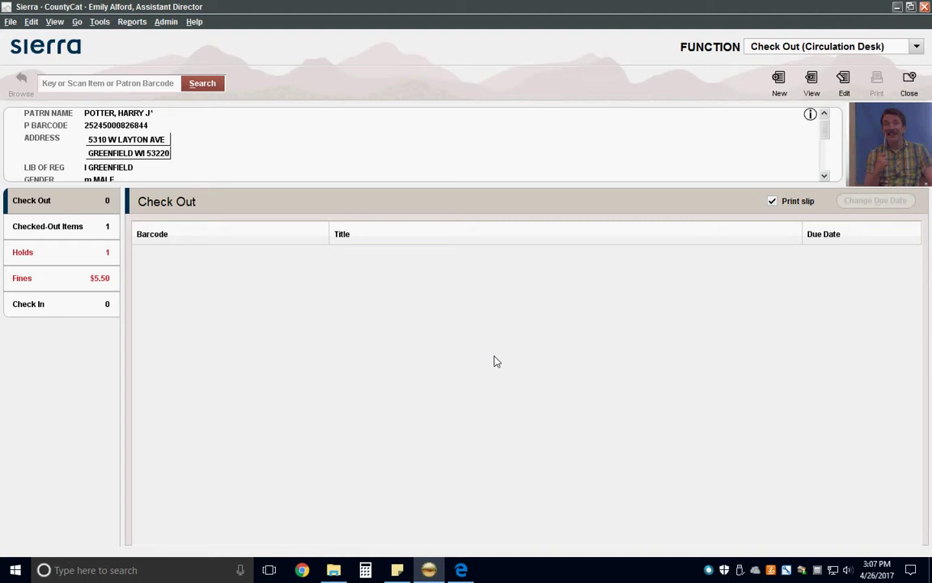
left_click(811, 81)
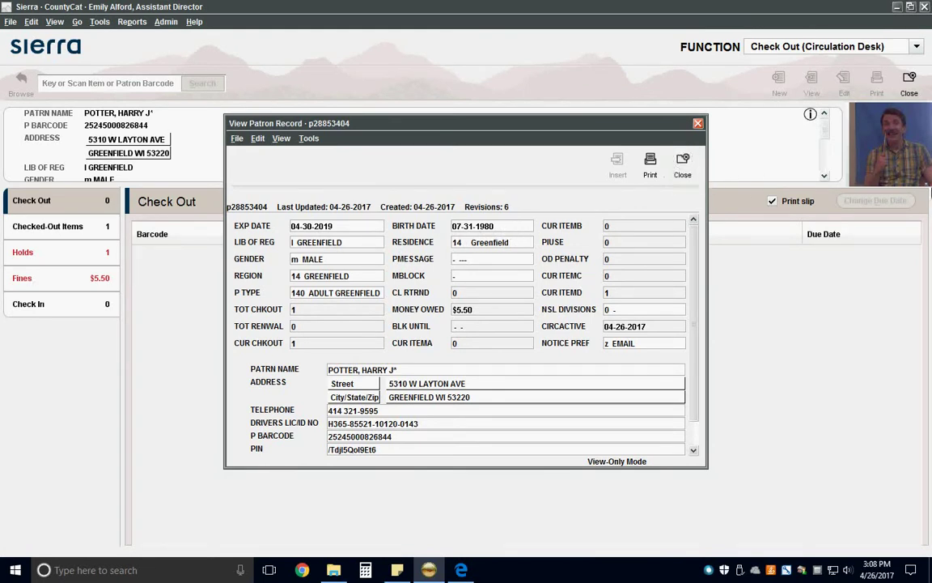
left_click(683, 170)
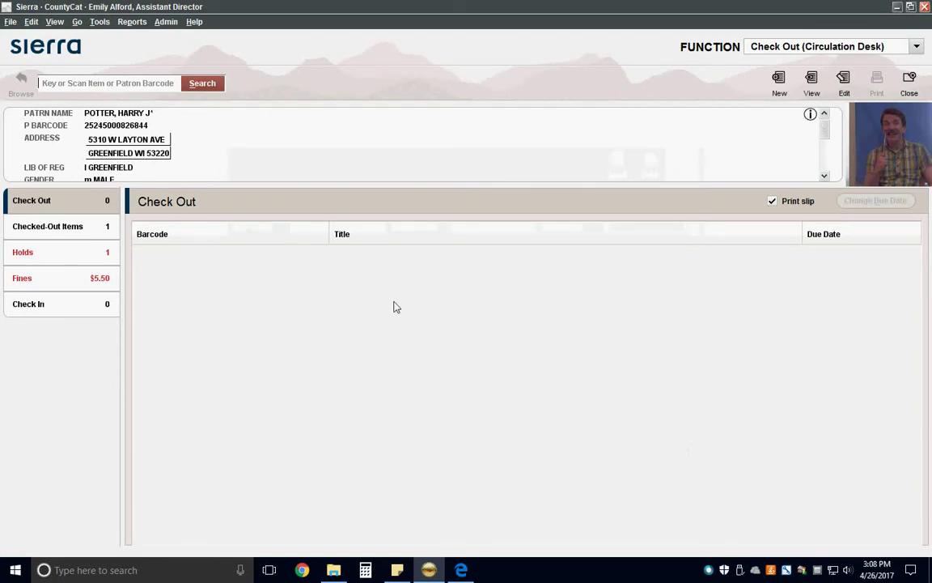
Pay the patron's $5.50 manual fine in cash and print the receipt
left_click(96, 278)
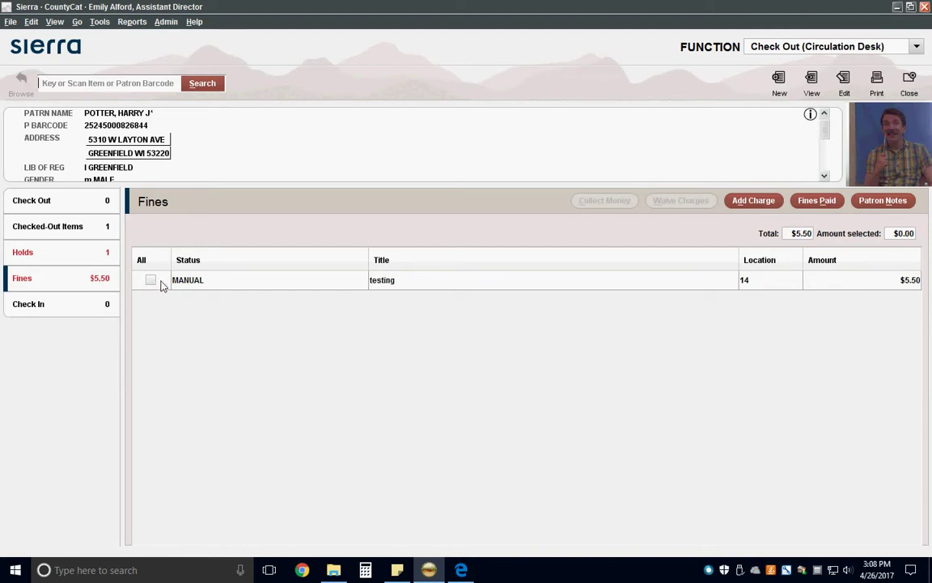
left_click(152, 281)
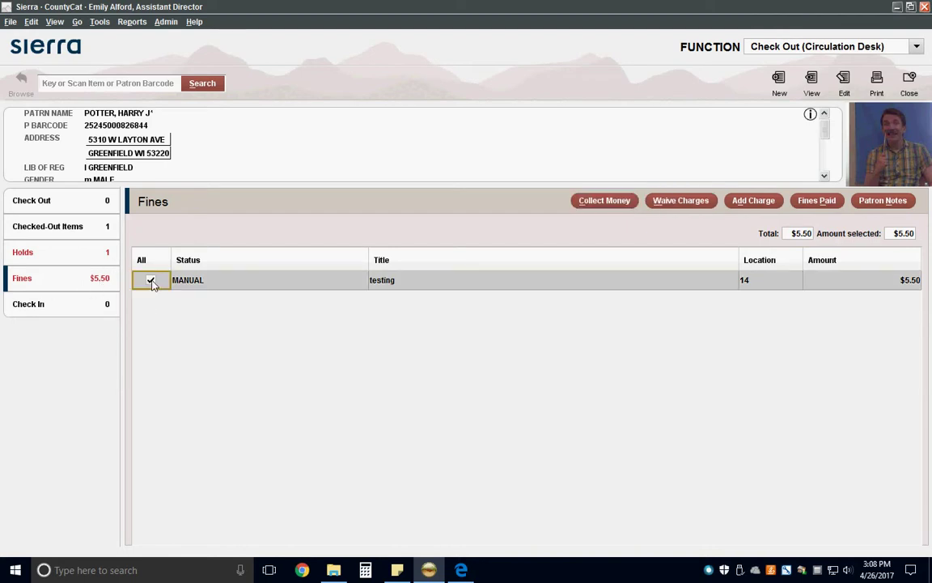
left_click(601, 204)
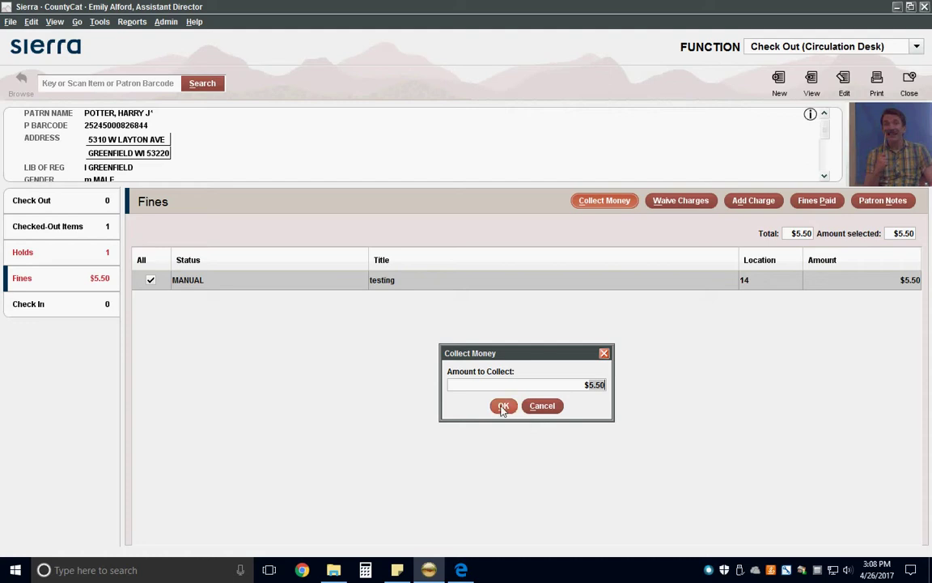
left_click(502, 406)
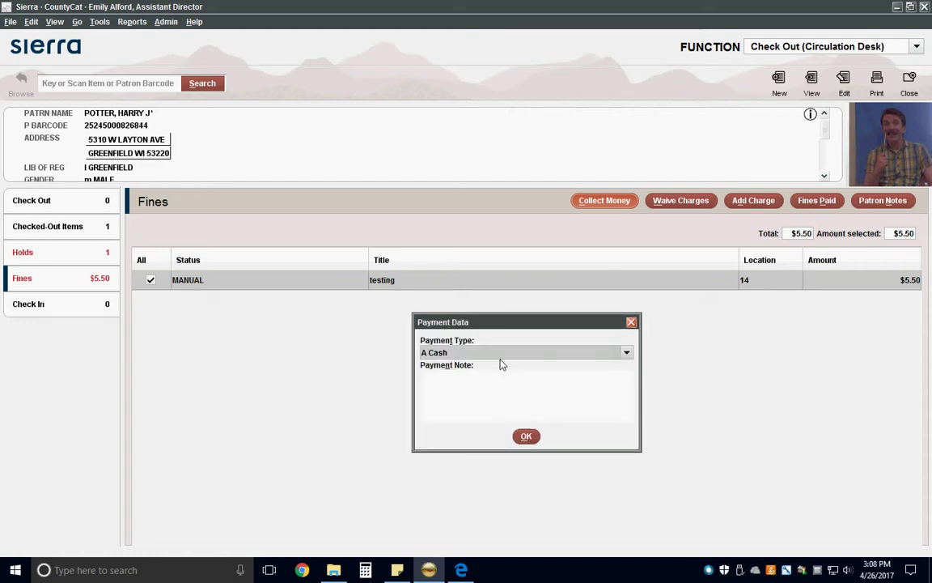
left_click(500, 354)
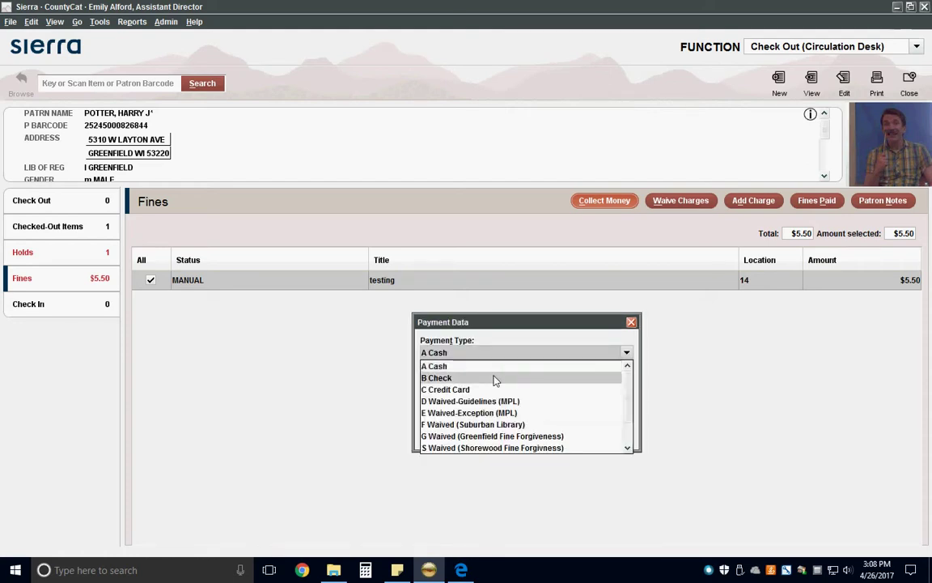
left_click(477, 366)
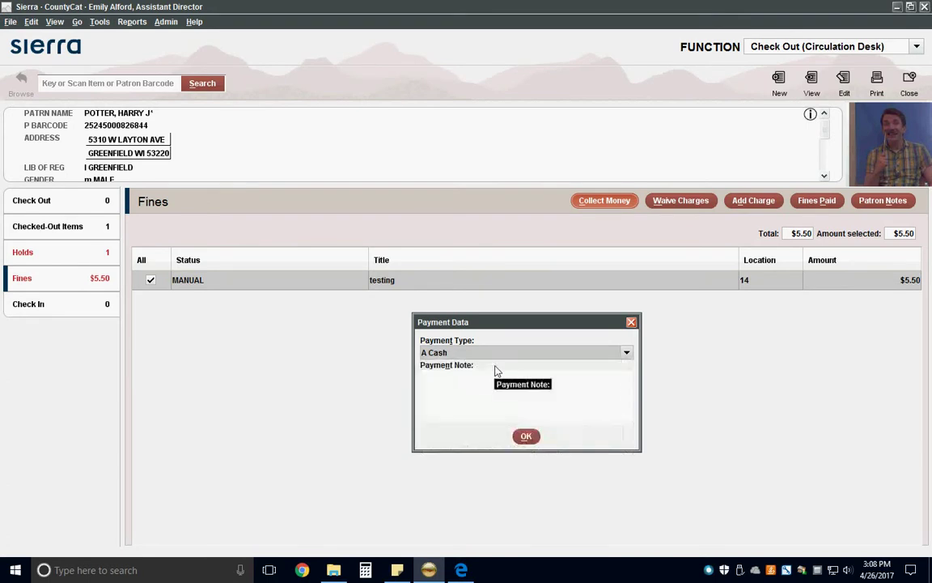
left_click(526, 438)
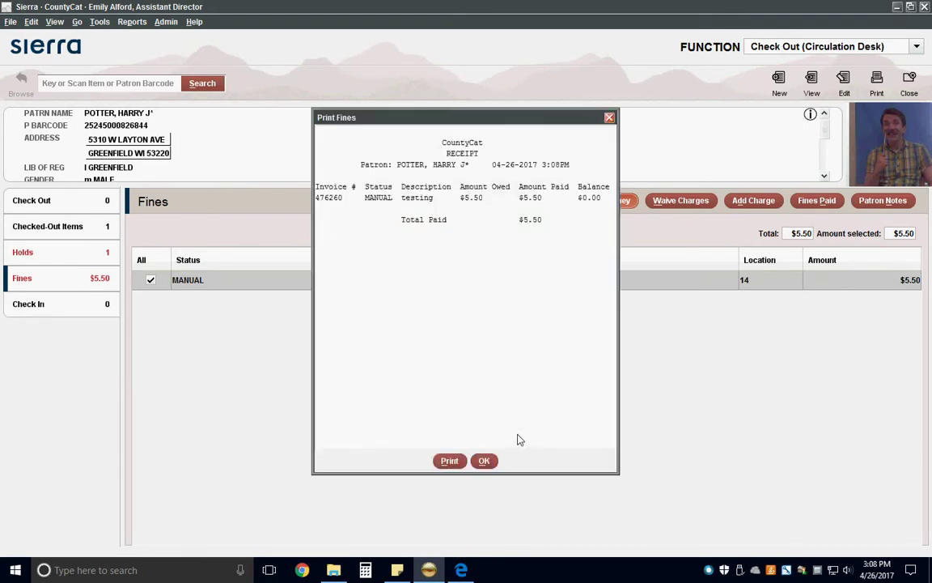
left_click(449, 461)
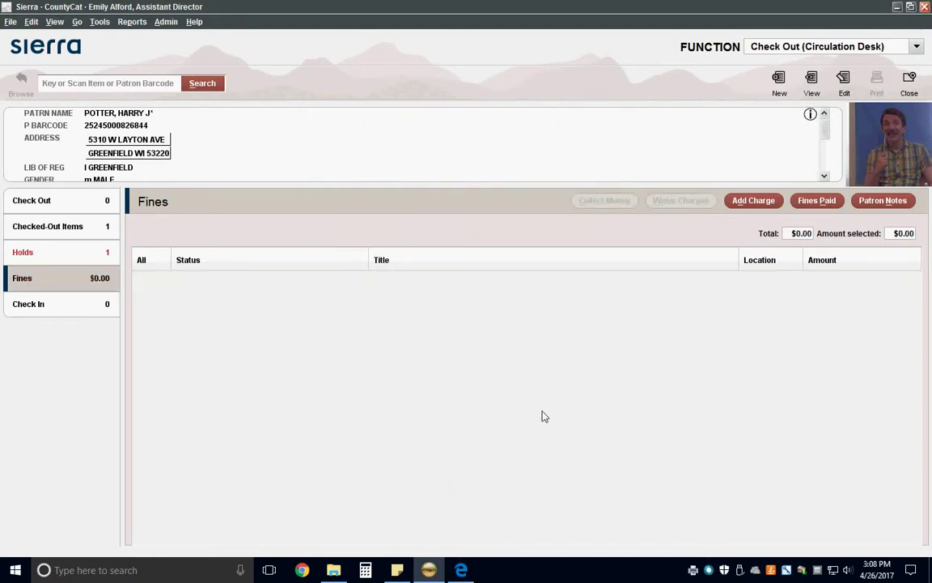
Renew the overdue Deathly Hallows Part 1 DVD, giving it a new due date of 05-03-2017
left_click(81, 199)
left_click(97, 225)
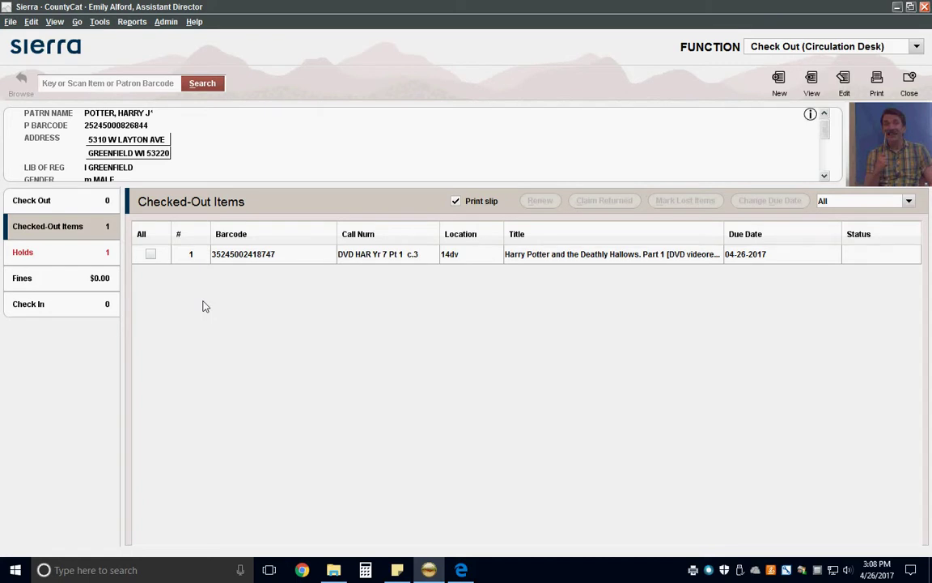
left_click(150, 255)
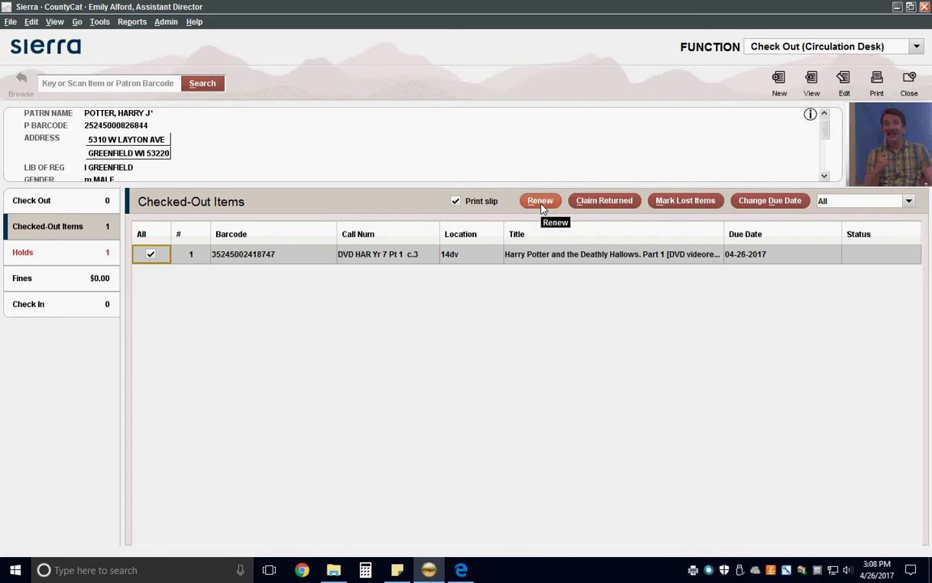
left_click(540, 203)
left_click(469, 348)
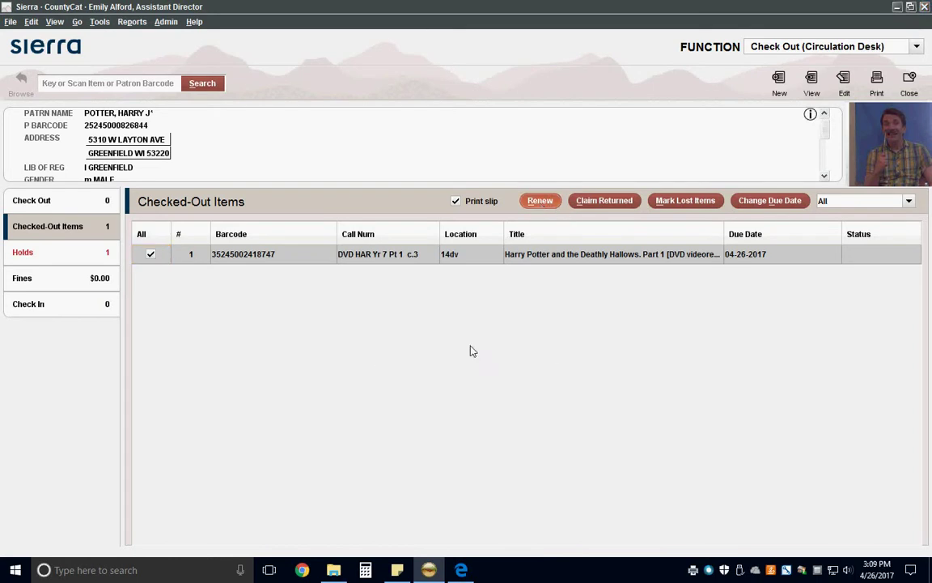
left_click(527, 405)
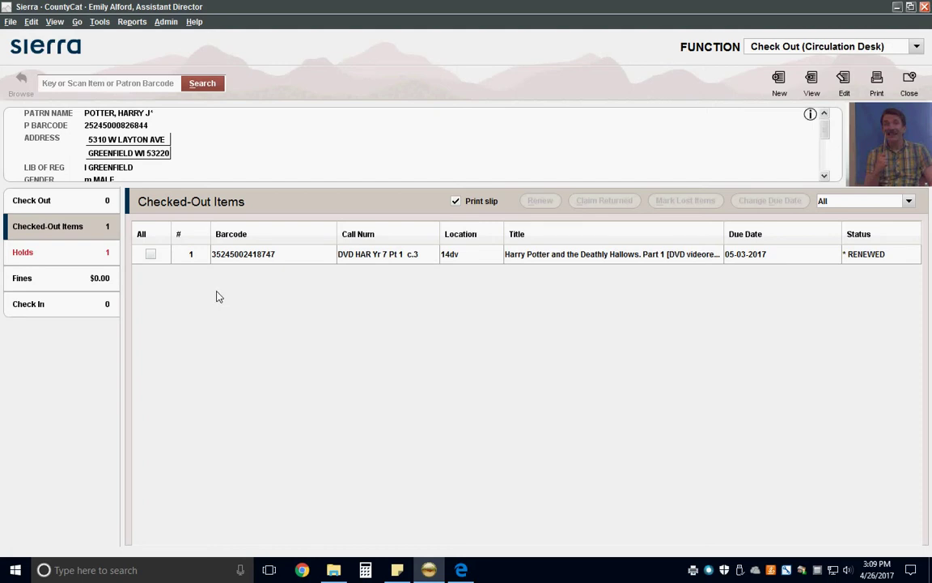
type("35245001656834")
key("Return")
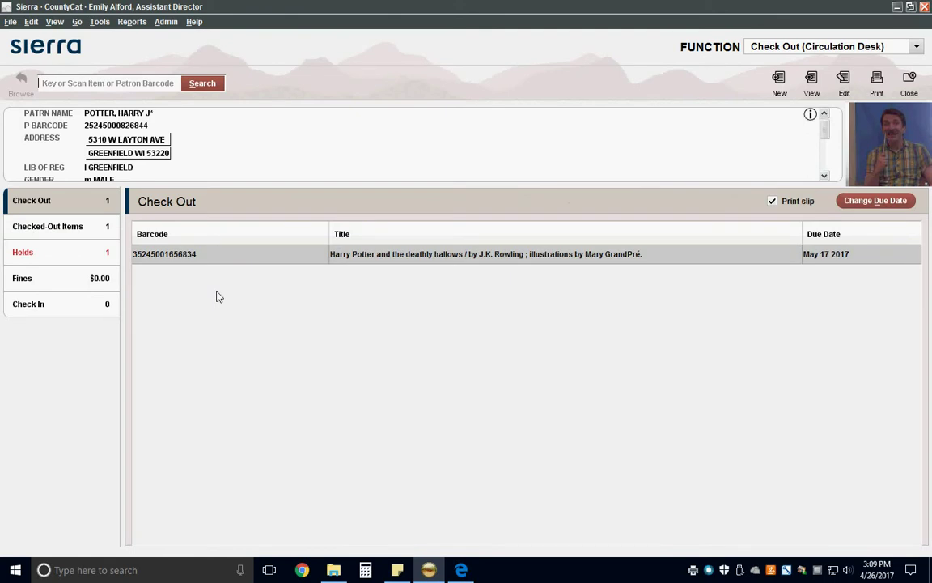
left_click(461, 570)
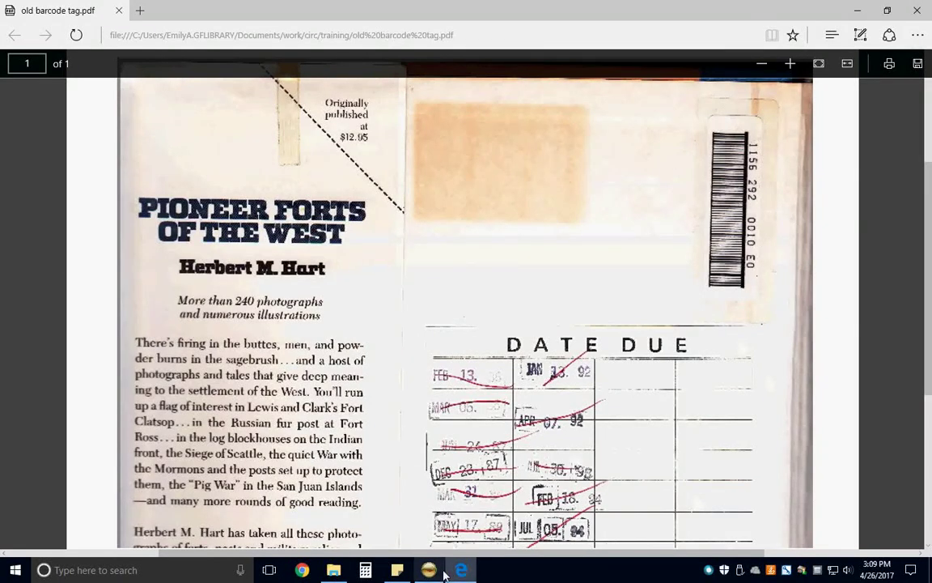
mouse_move(434, 575)
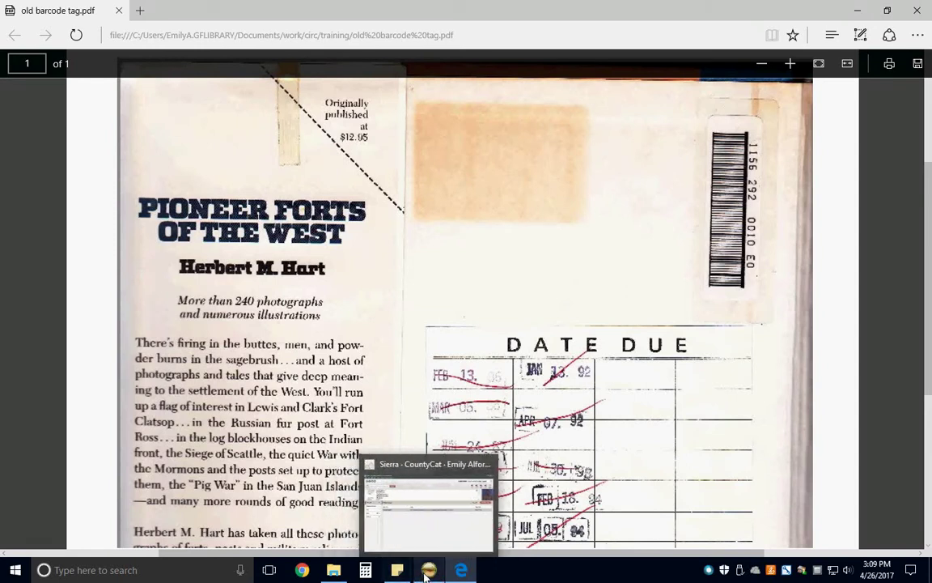
left_click(427, 573)
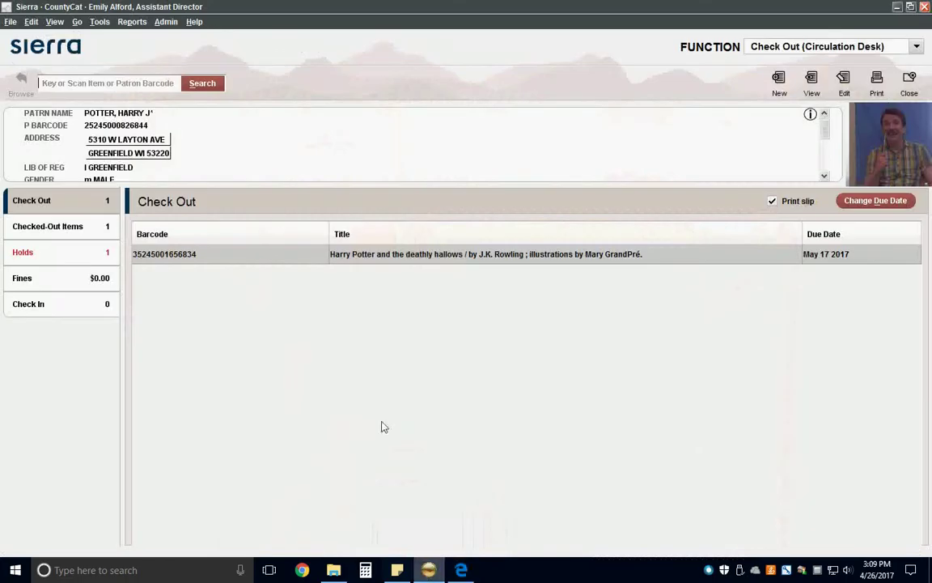
left_click(169, 89)
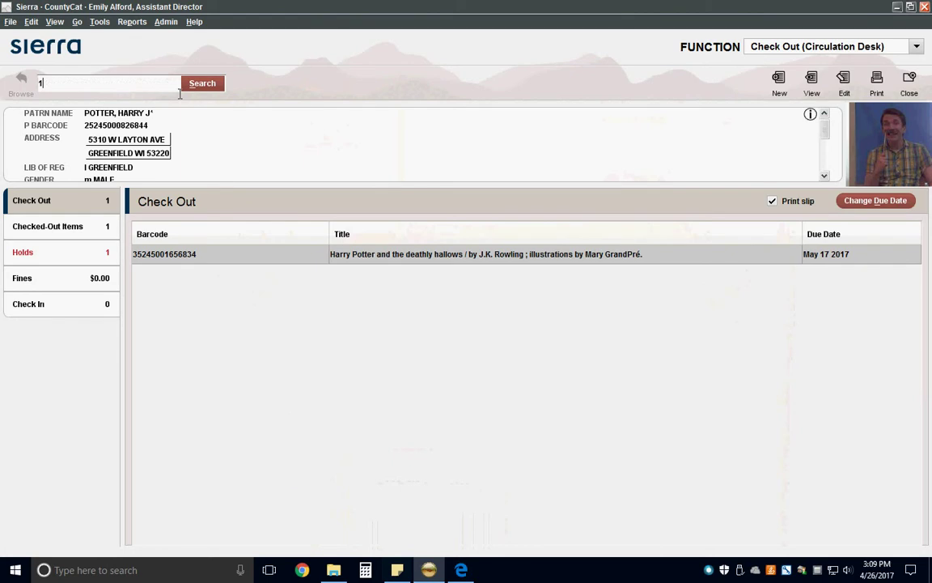
type("11562920010")
left_click(190, 84)
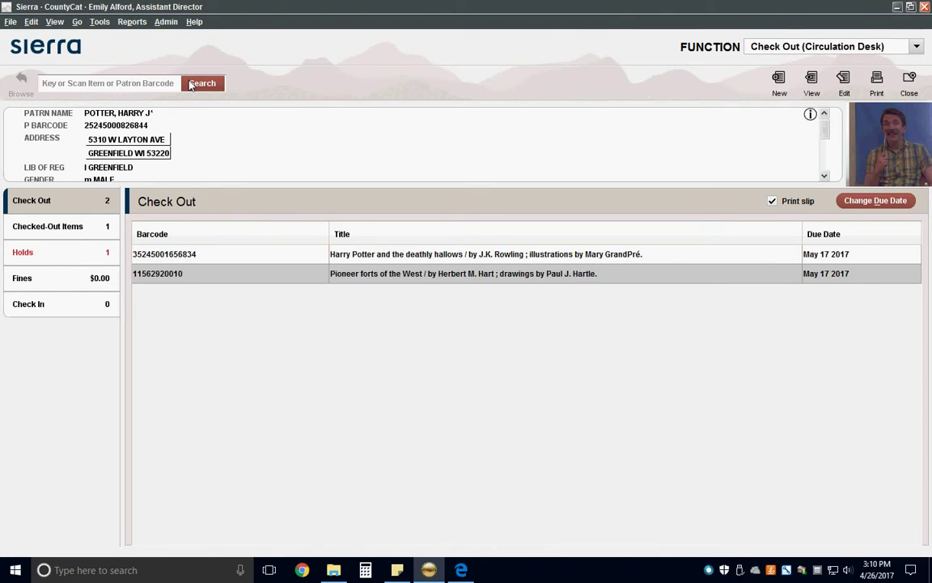
type("35245001514425")
key("Return")
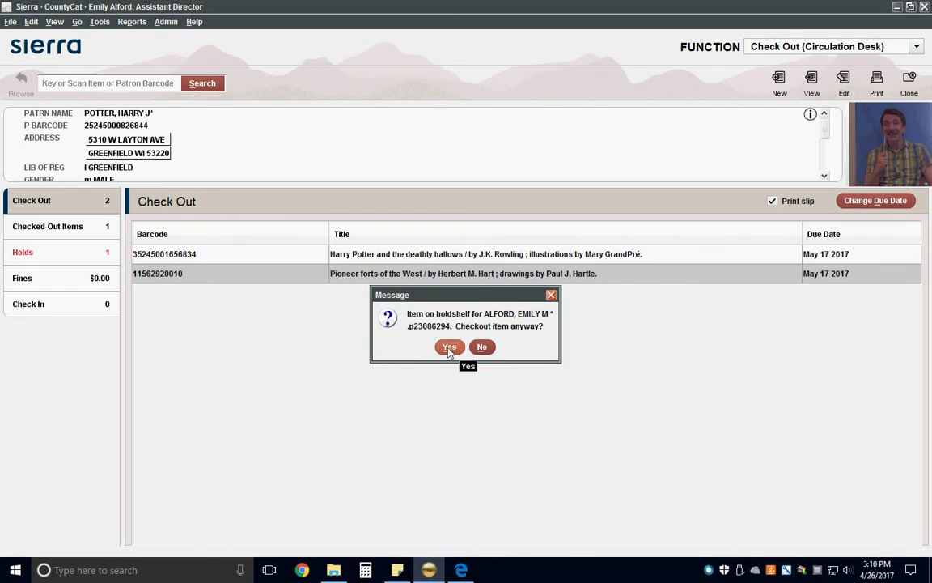
left_click(450, 348)
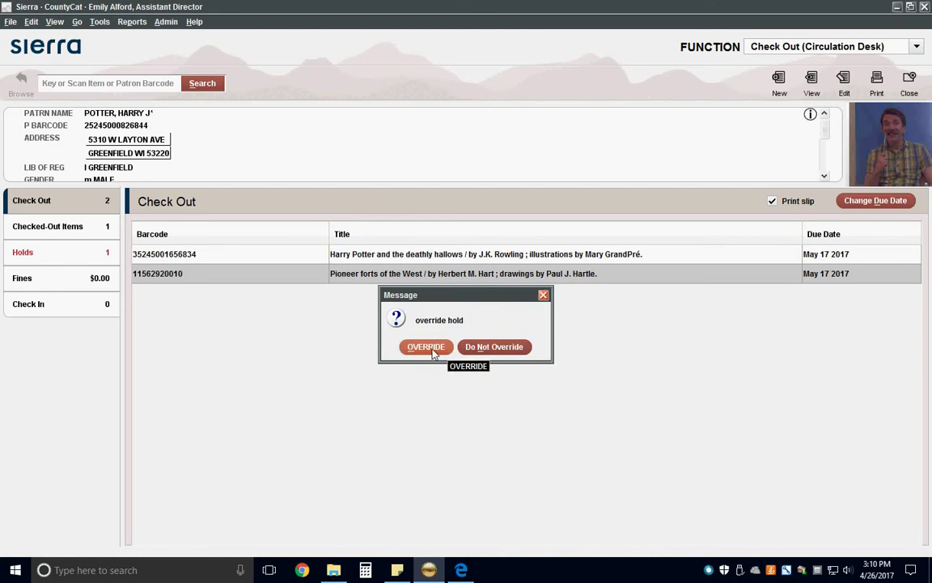
left_click(426, 347)
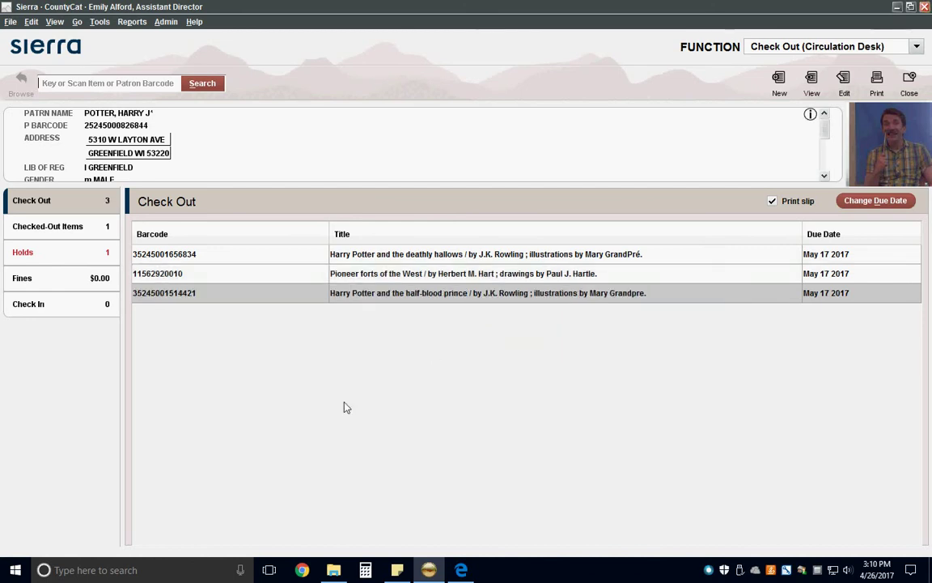
type("35245004856")
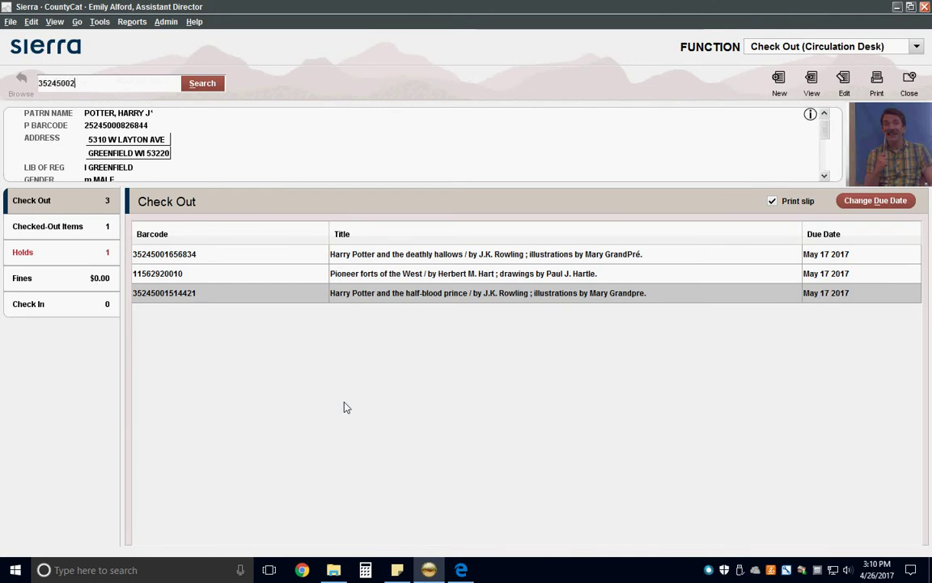
key("Return")
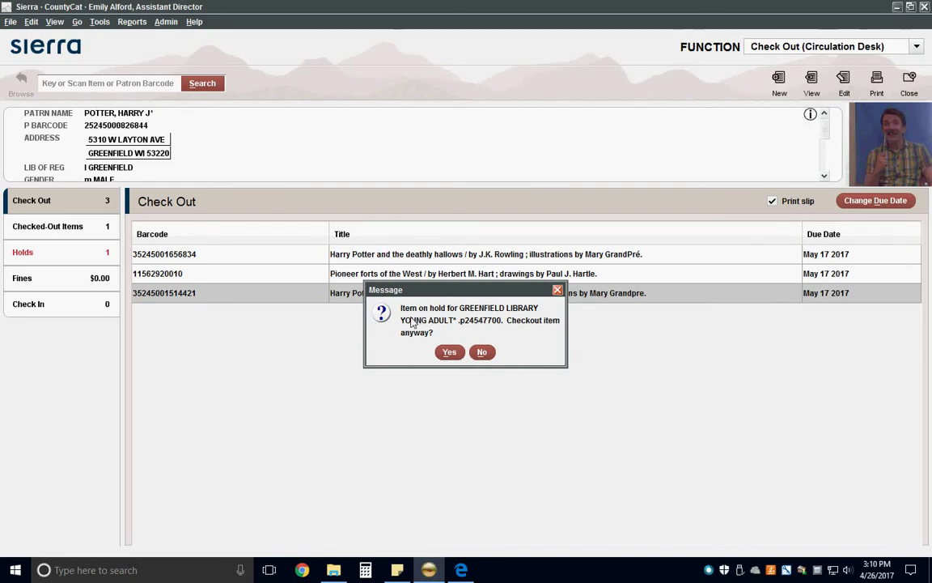
left_click(449, 352)
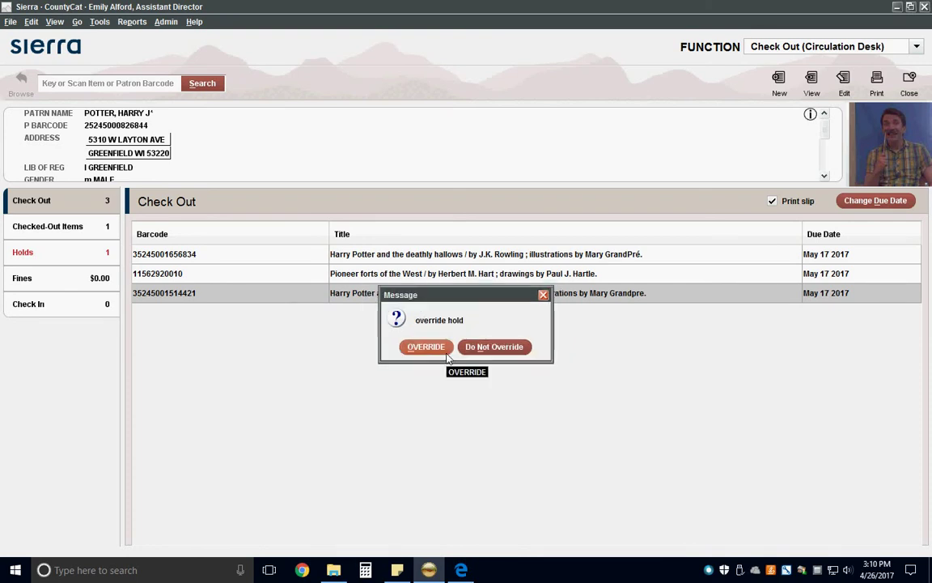
left_click(443, 348)
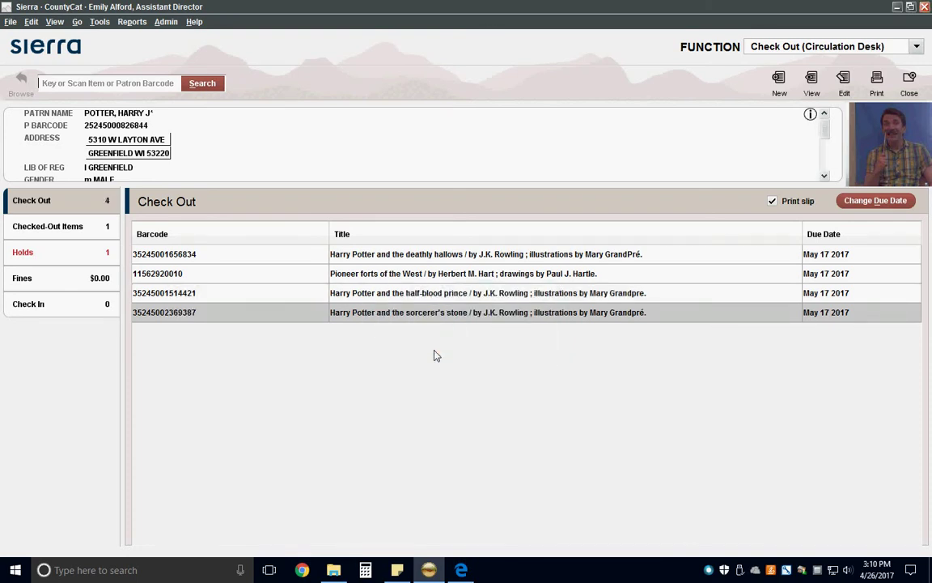
left_click(80, 259)
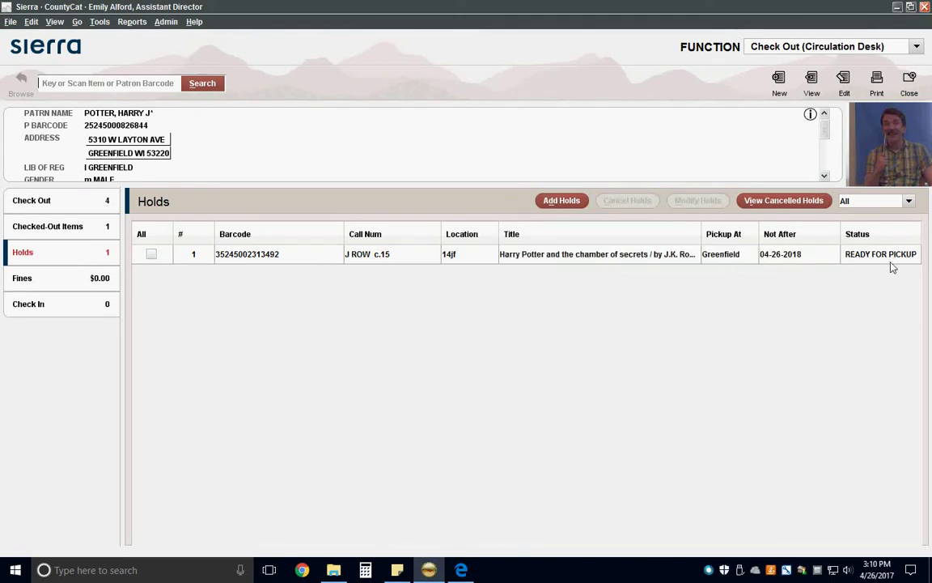
Return to the four items checked out this session and close the patron's record
left_click(51, 204)
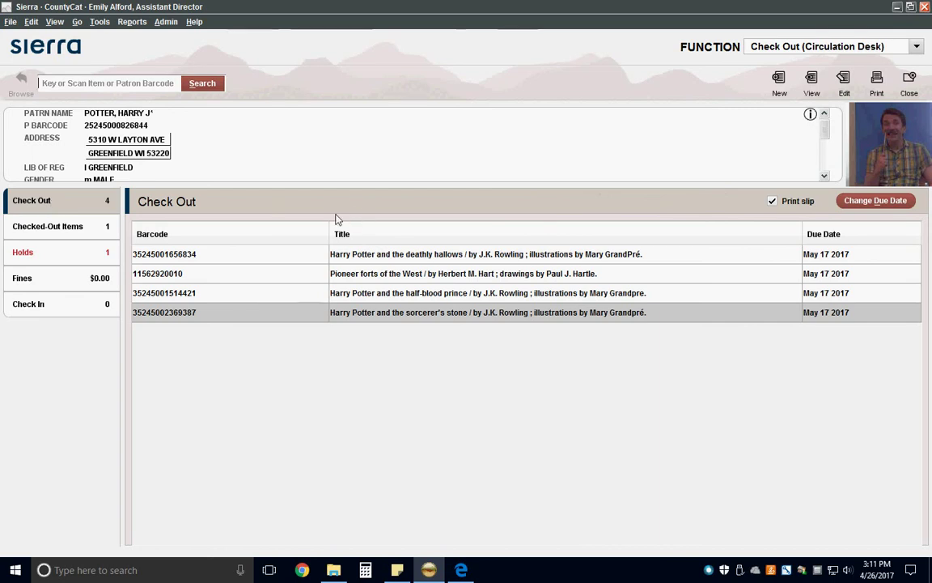
left_click(909, 81)
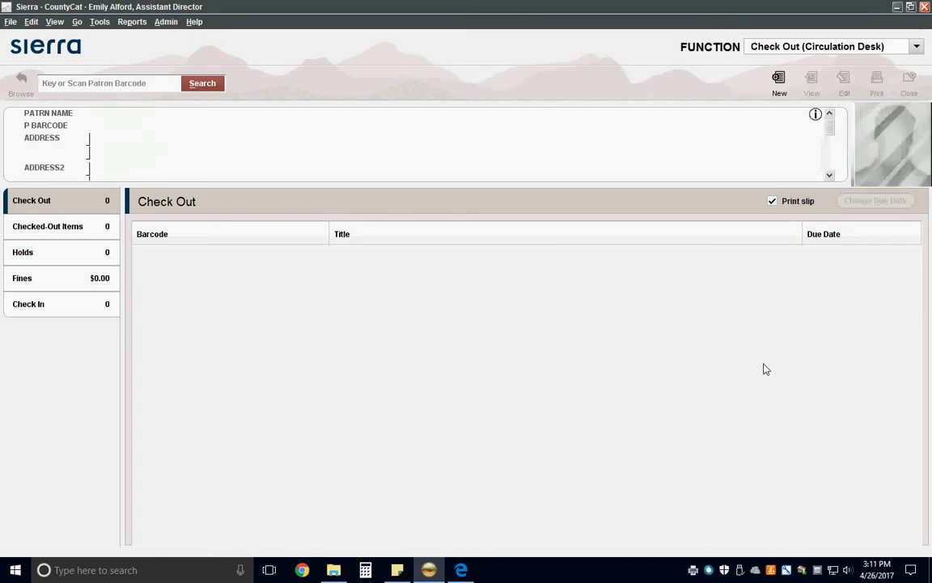